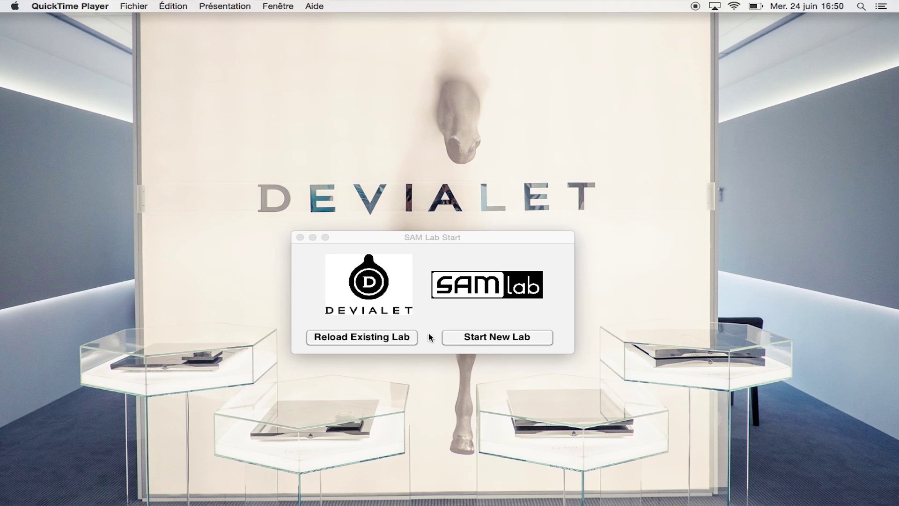
Step: Create a new lab named ATOHM_GT1 and save it in Bureau > Devialet loves you
{"action": "left_click", "coordinate": [460, 336]}
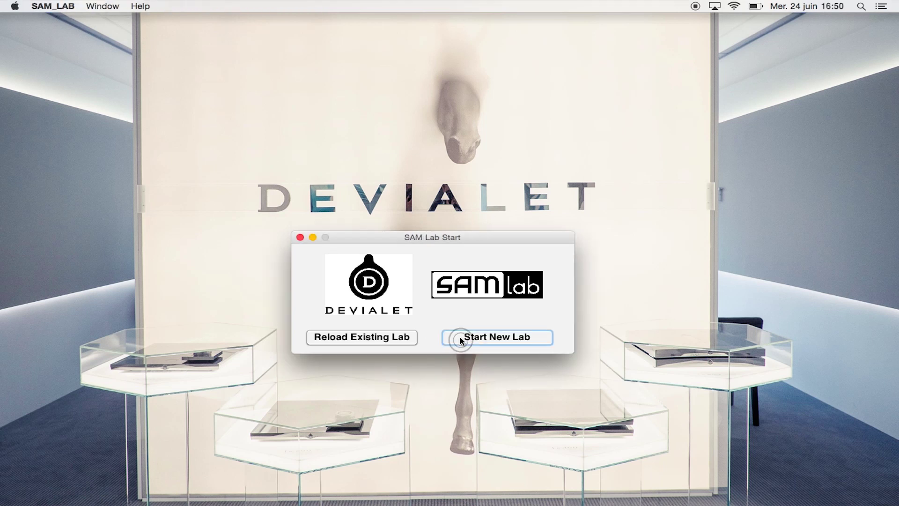
{"action": "type", "text": "ATOHM_GT1"}
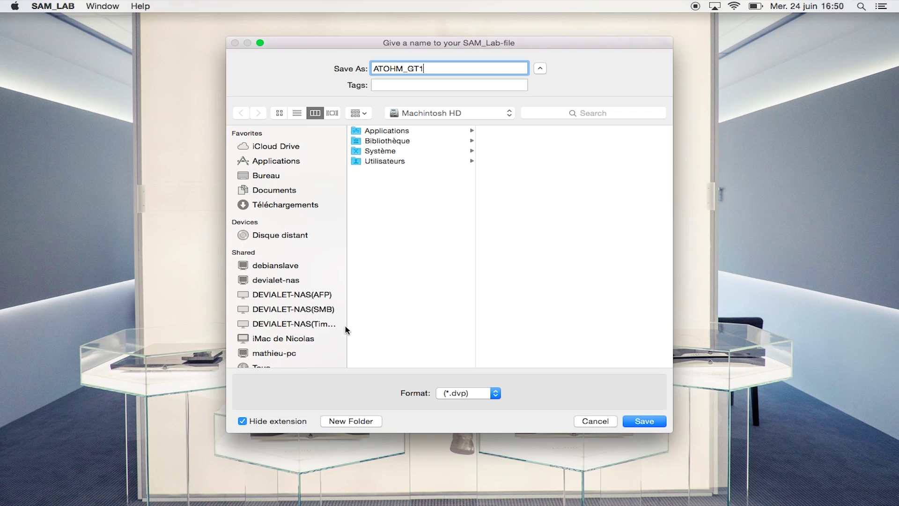
{"action": "left_click", "coordinate": [269, 175]}
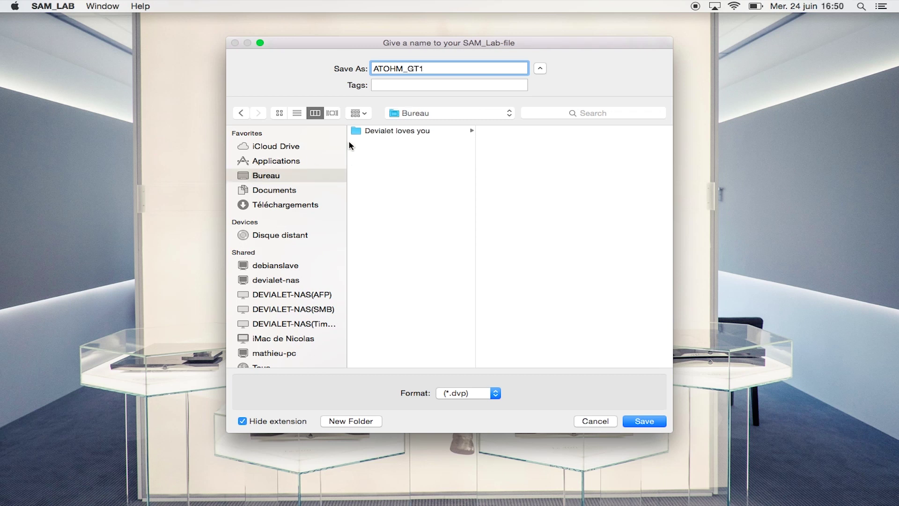
{"action": "left_click", "coordinate": [375, 132]}
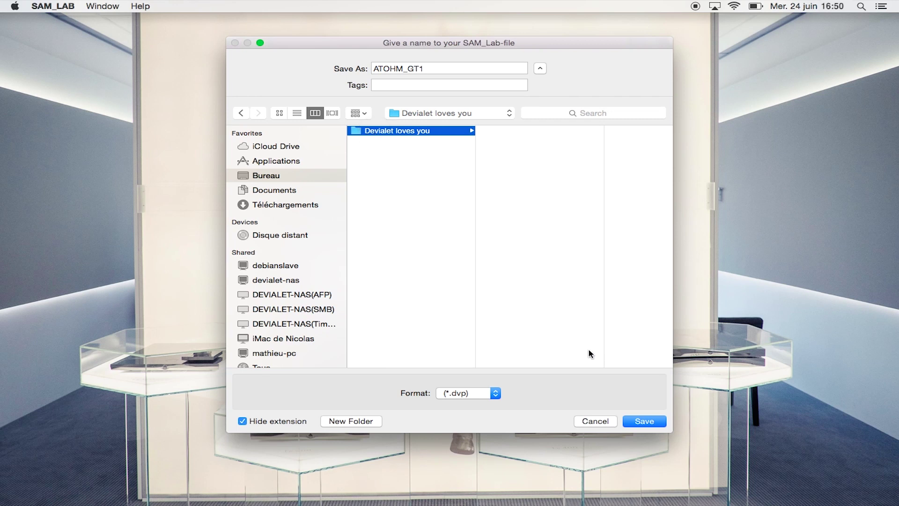
{"action": "left_click", "coordinate": [636, 420]}
Step: Name the profile GT1 and choose the Vented box loudspeaker type
{"action": "triple_click", "coordinate": [593, 89]}
{"action": "type", "text": "GT1"}
{"action": "left_click", "coordinate": [490, 133]}
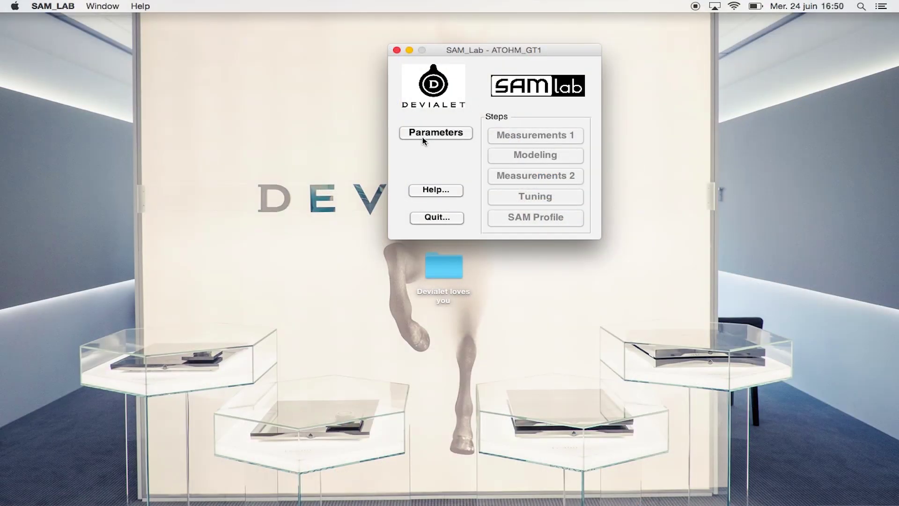
Step: Review the rated electrical power value in the lab parameters and confirm them with OK
{"action": "left_click", "coordinate": [438, 133]}
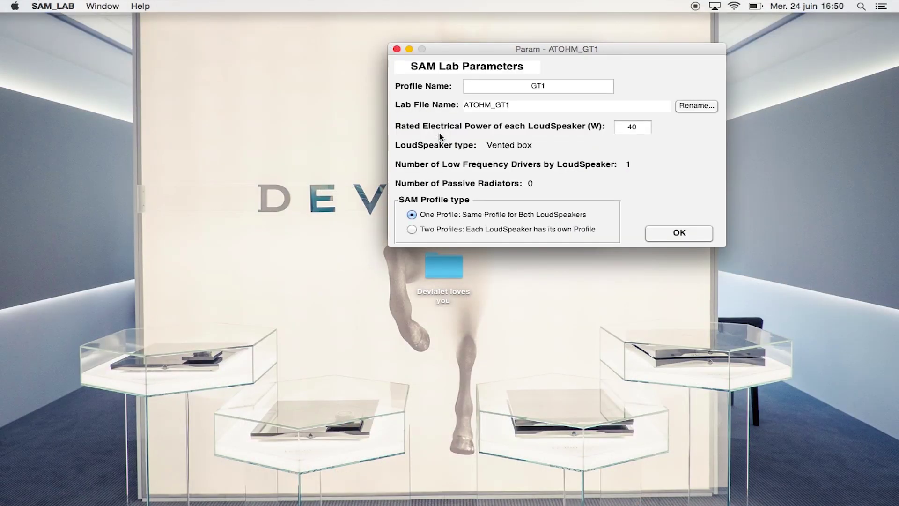
{"action": "left_click_drag", "start_coordinate": [639, 126], "coordinate": [618, 126]}
{"action": "left_click", "coordinate": [679, 233]}
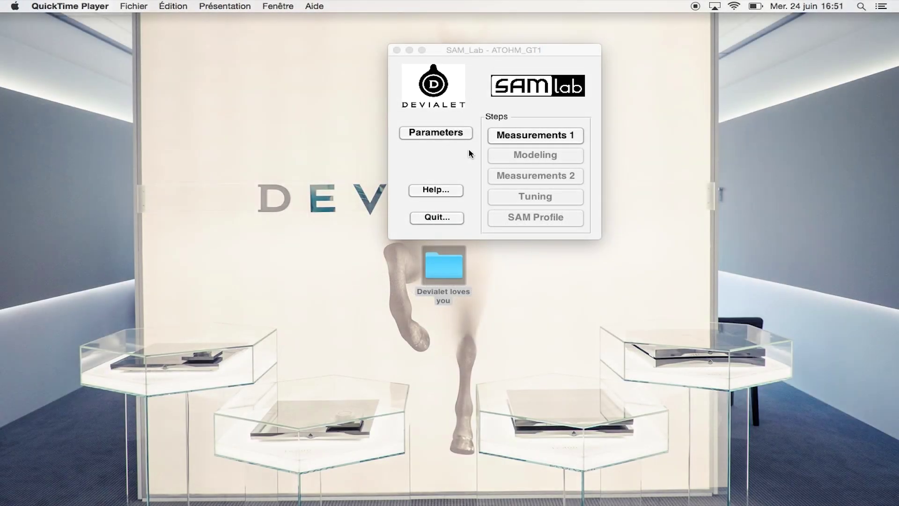
Step: Measure the left impedance, save it as Zmeas, and start the left displacement measurement
{"action": "left_click", "coordinate": [498, 137]}
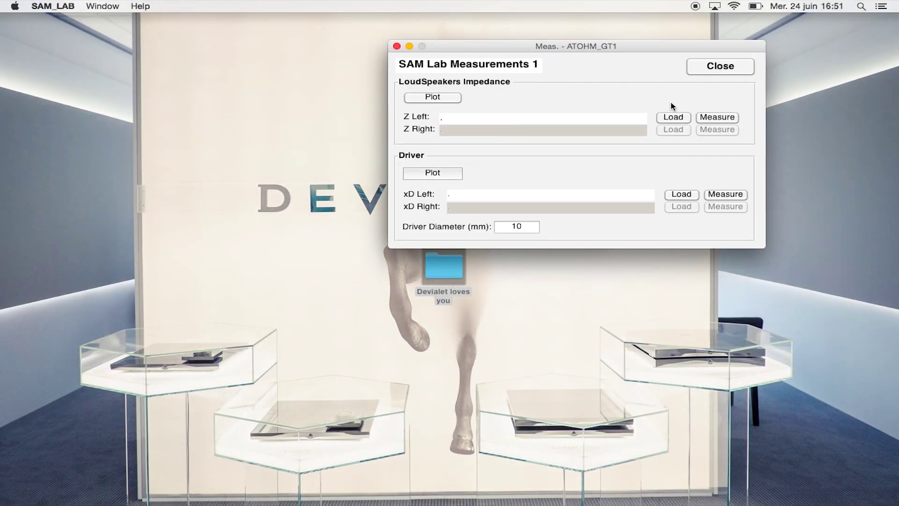
{"action": "left_click", "coordinate": [704, 118]}
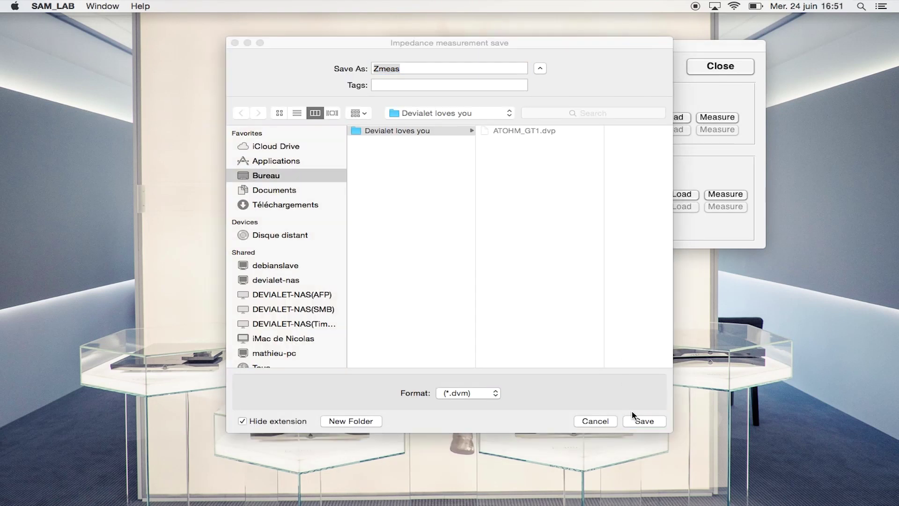
{"action": "left_click", "coordinate": [633, 414]}
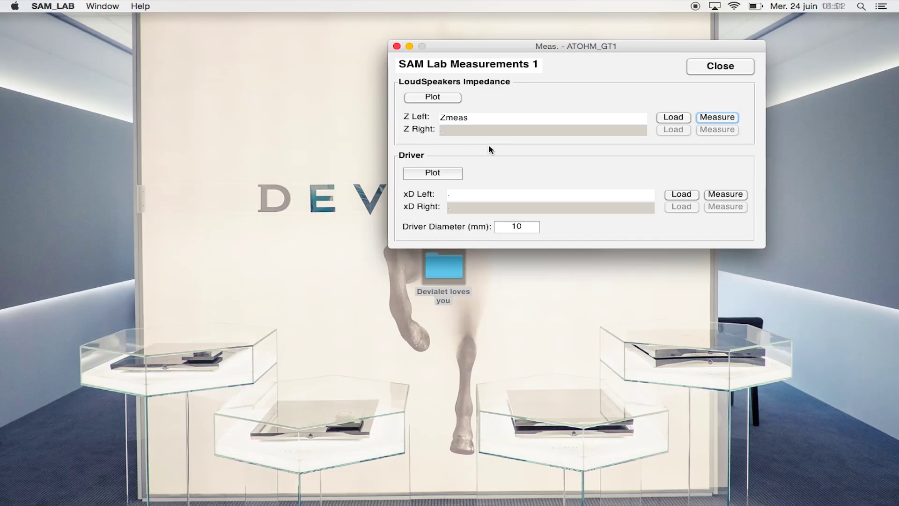
{"action": "left_click", "coordinate": [712, 196]}
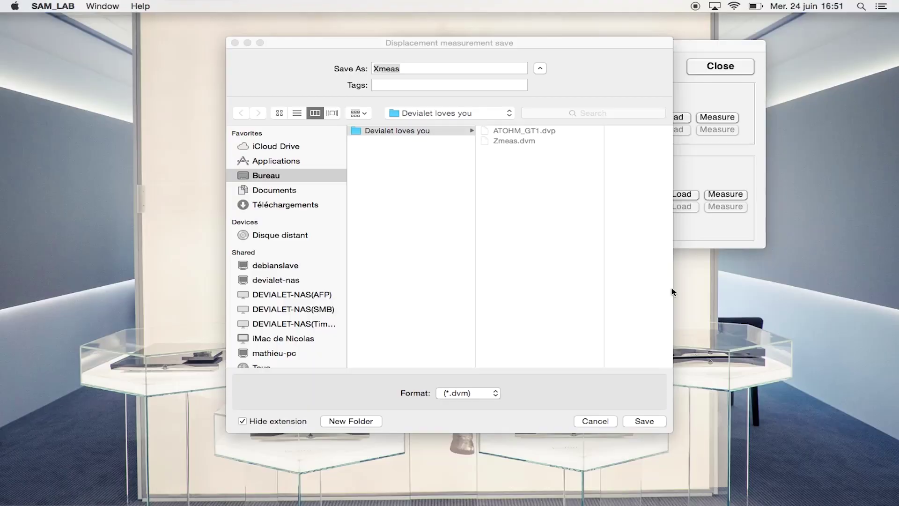
Step: Save the left displacement as Xmeas, close its plots, and set Driver Diameter to 110 mm
{"action": "left_click", "coordinate": [646, 475]}
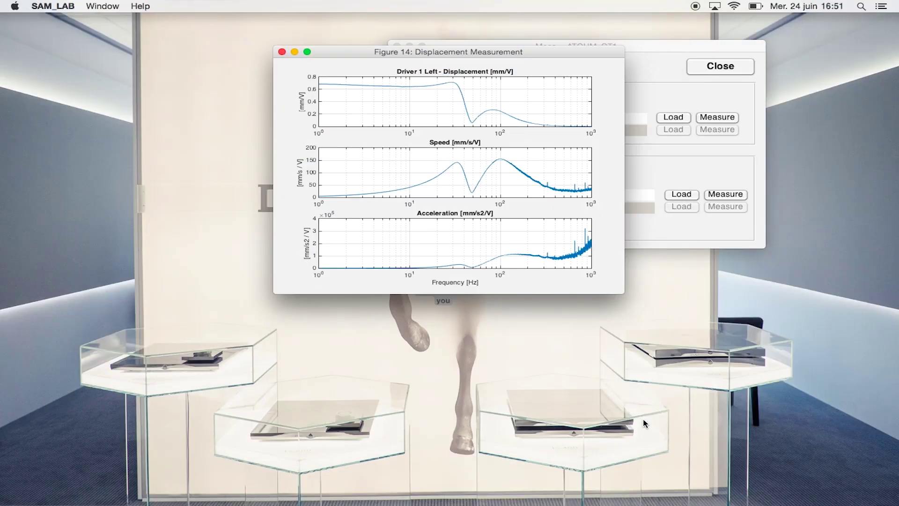
{"action": "left_click", "coordinate": [283, 52]}
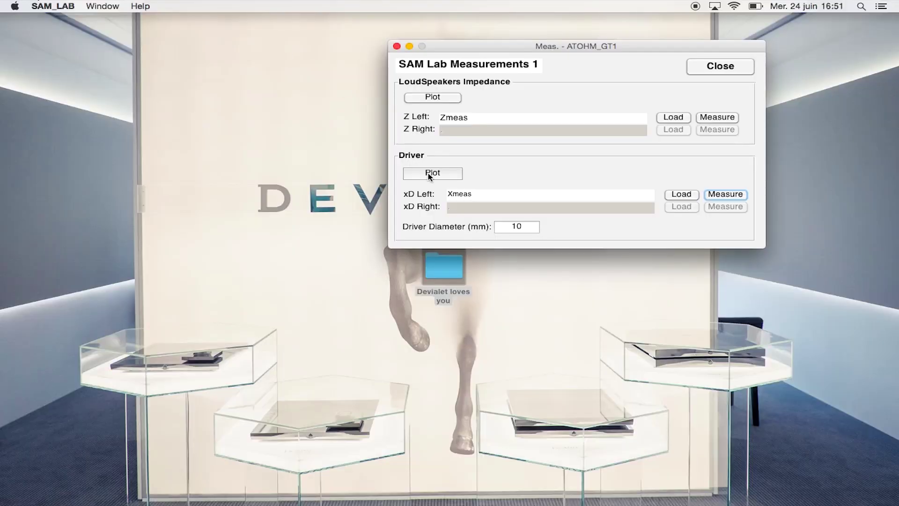
{"action": "left_click", "coordinate": [525, 230]}
{"action": "left_click", "coordinate": [515, 227]}
{"action": "type", "text": "1"}
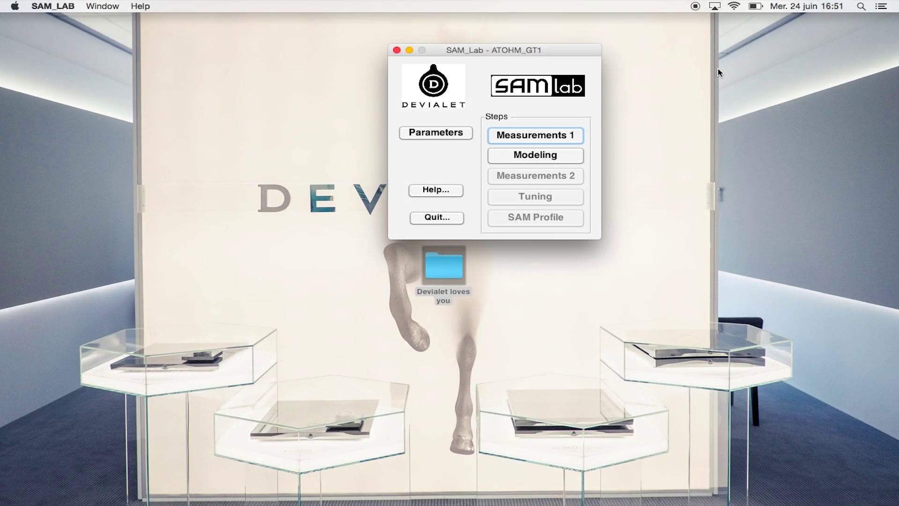
Step: In the maximized Modeling window, adjust the Re, Freq 1 and Freq 2 sliders
{"action": "left_click", "coordinate": [568, 158]}
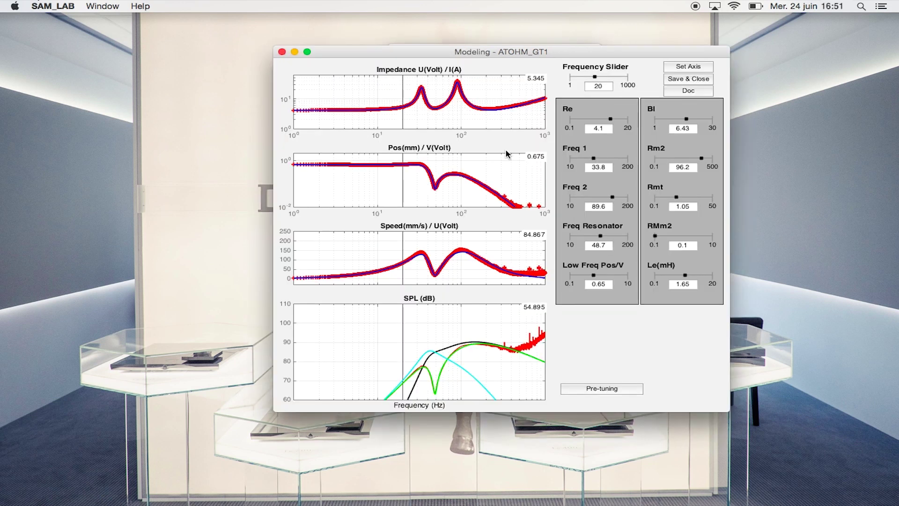
{"action": "left_click", "coordinate": [305, 54]}
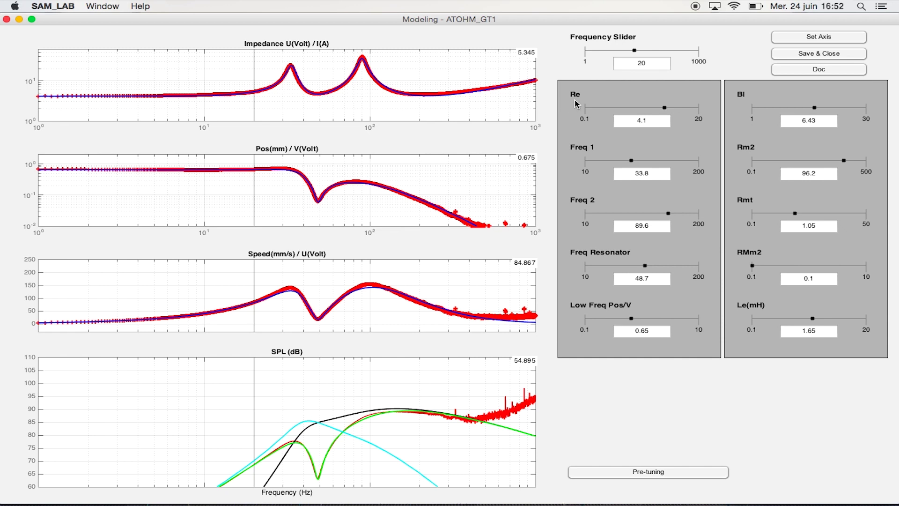
{"action": "left_click_drag", "start_coordinate": [667, 107], "coordinate": [626, 109]}
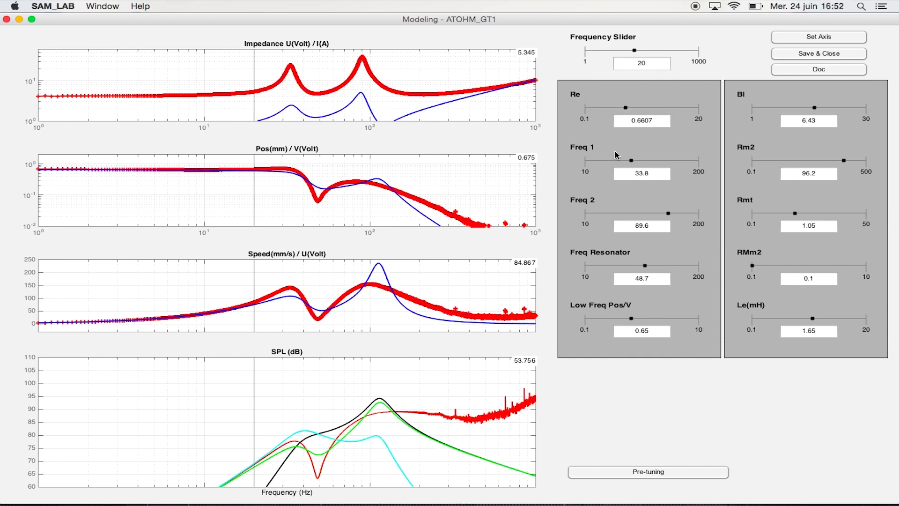
{"action": "left_click_drag", "start_coordinate": [630, 161], "coordinate": [650, 160]}
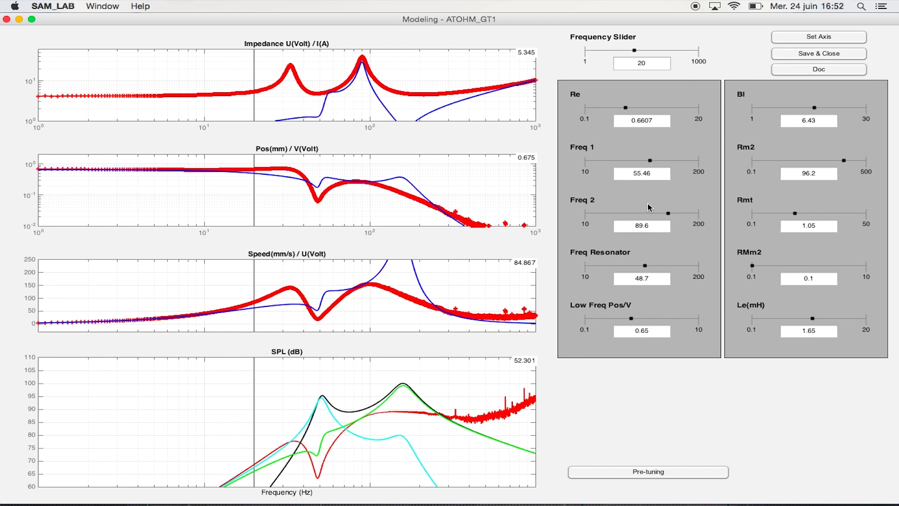
{"action": "left_click_drag", "start_coordinate": [668, 215], "coordinate": [651, 214]}
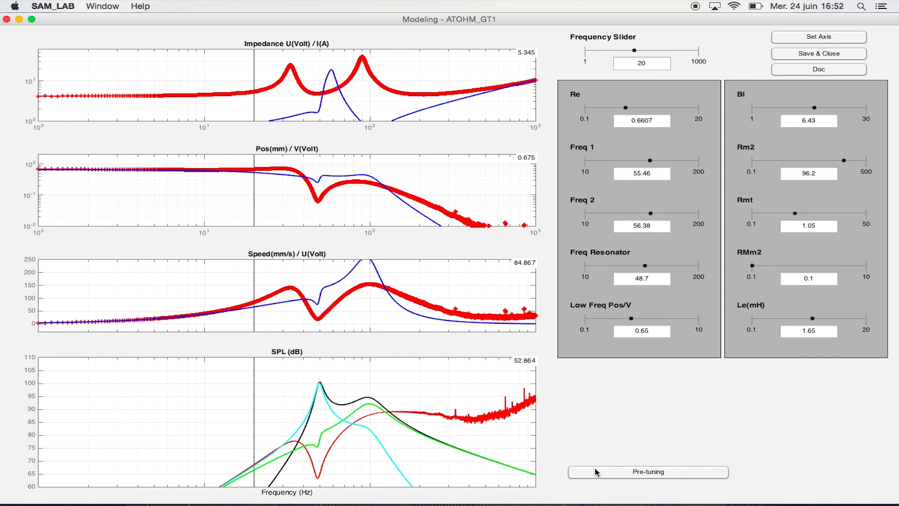
Step: Fit the model with Pre-tuning (Re 4.1, Bl 5.847) and save the modeling
{"action": "left_click", "coordinate": [658, 473]}
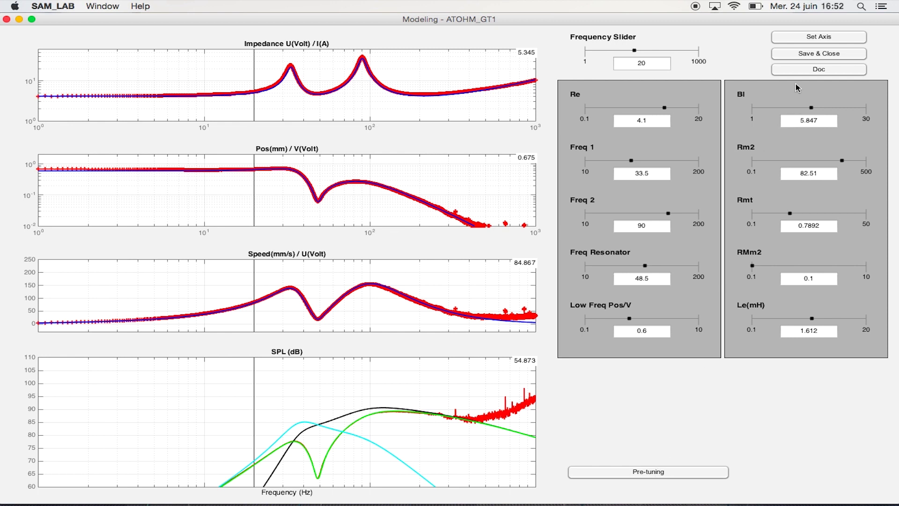
{"action": "left_click", "coordinate": [815, 57]}
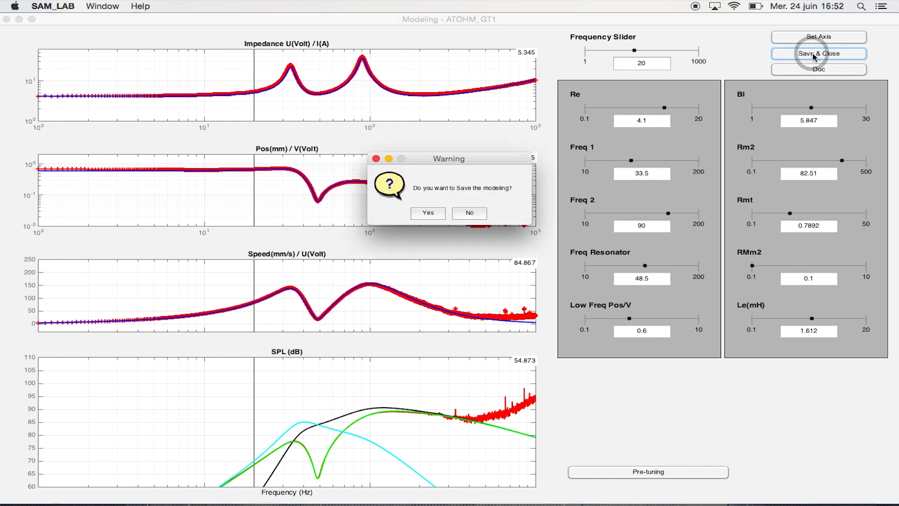
{"action": "left_click", "coordinate": [435, 214]}
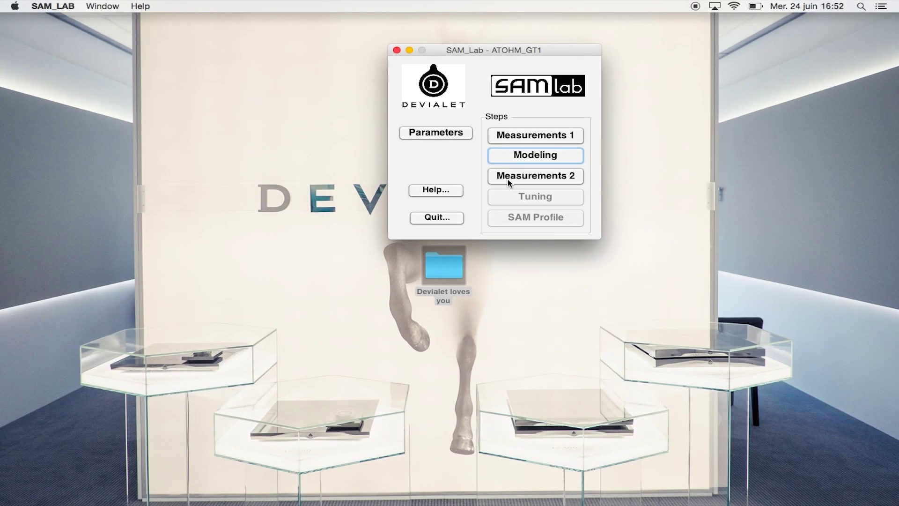
Step: Run the Measurements 2 driver Xmax test at 34 Hz
{"action": "left_click", "coordinate": [509, 178]}
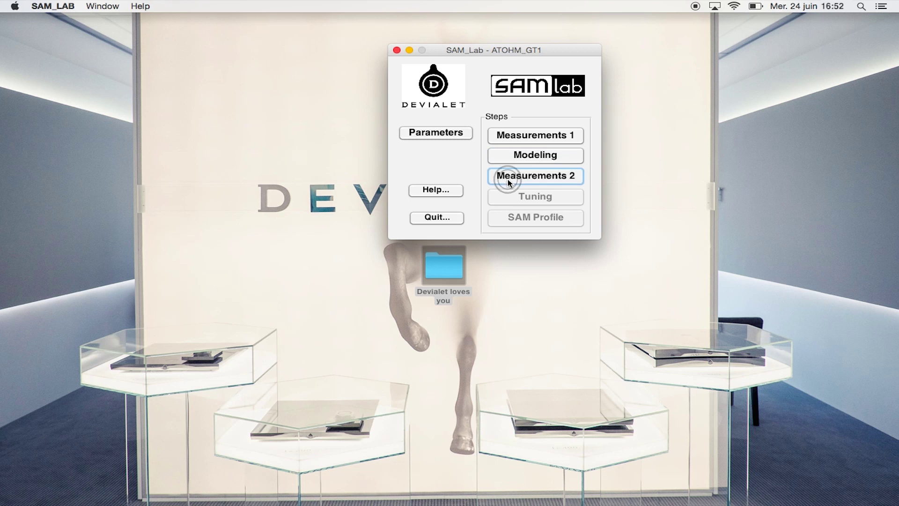
{"action": "left_click", "coordinate": [579, 123]}
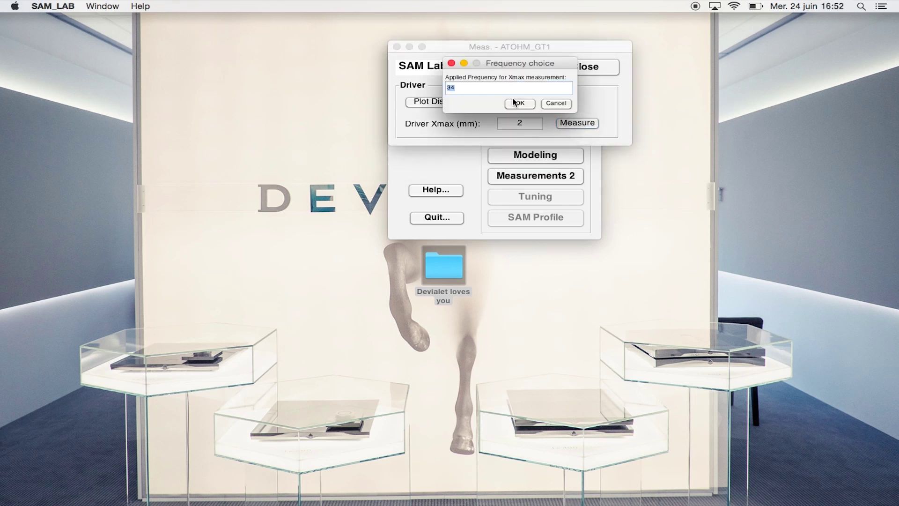
{"action": "left_click", "coordinate": [515, 103]}
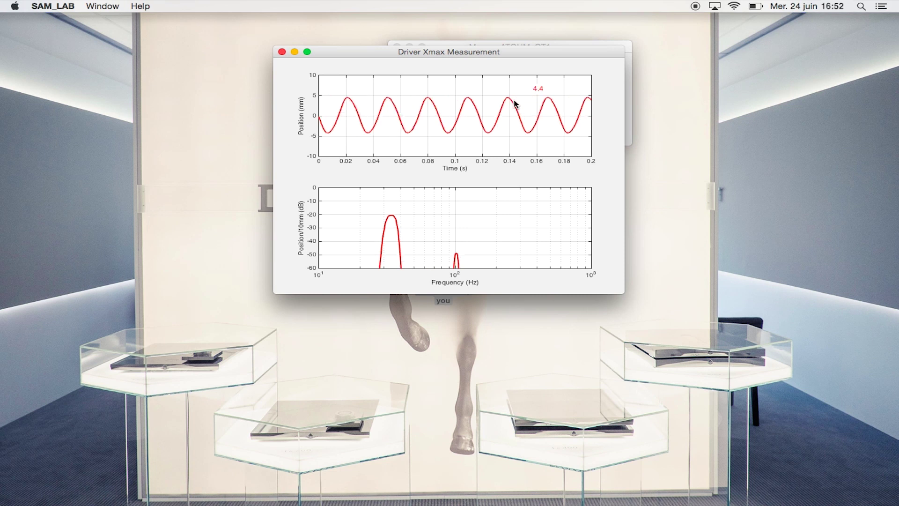
Step: Close the displacement plot, set Driver Xmax to 4 mm, and close Measurements 2
{"action": "left_click", "coordinate": [281, 51]}
{"action": "left_click", "coordinate": [504, 111]}
{"action": "left_click", "coordinate": [519, 123]}
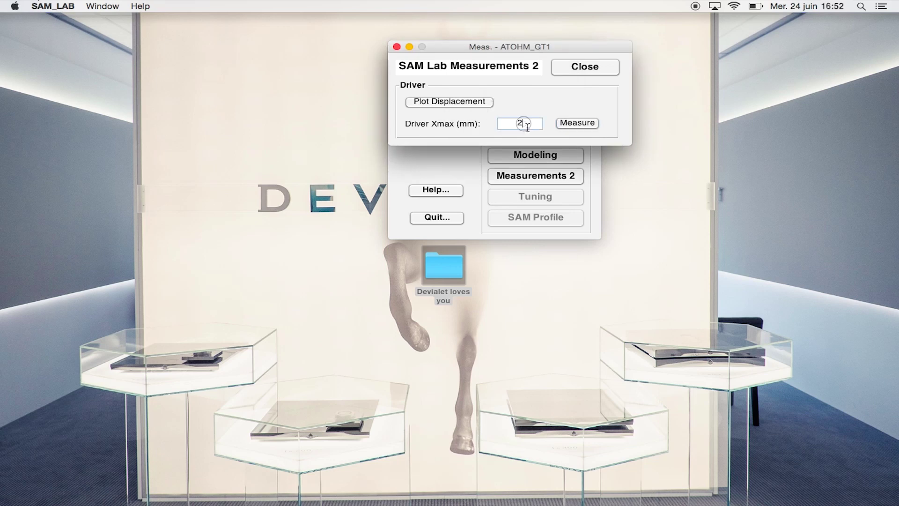
{"action": "left_click", "coordinate": [584, 67]}
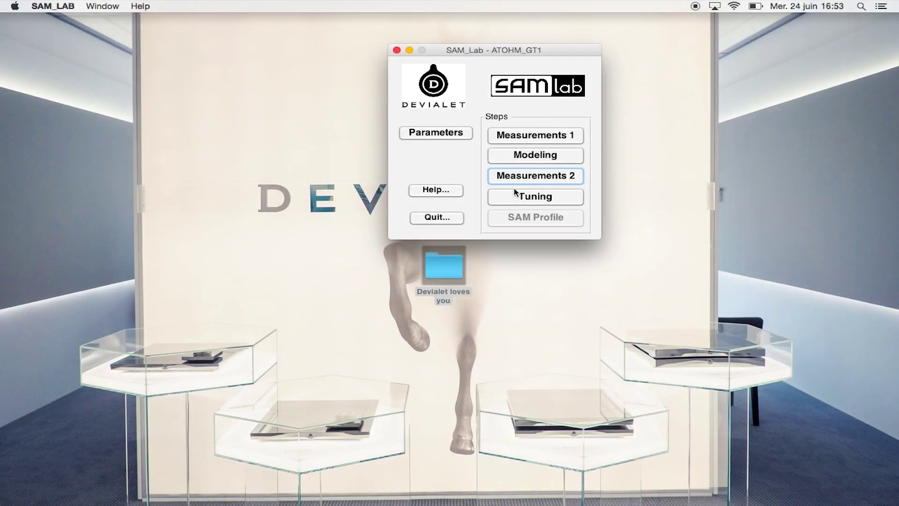
Step: Open Tuning full-screen and adjust SAM100 to about 7.109, keeping excursion near 3.96 mm
{"action": "left_click", "coordinate": [512, 193]}
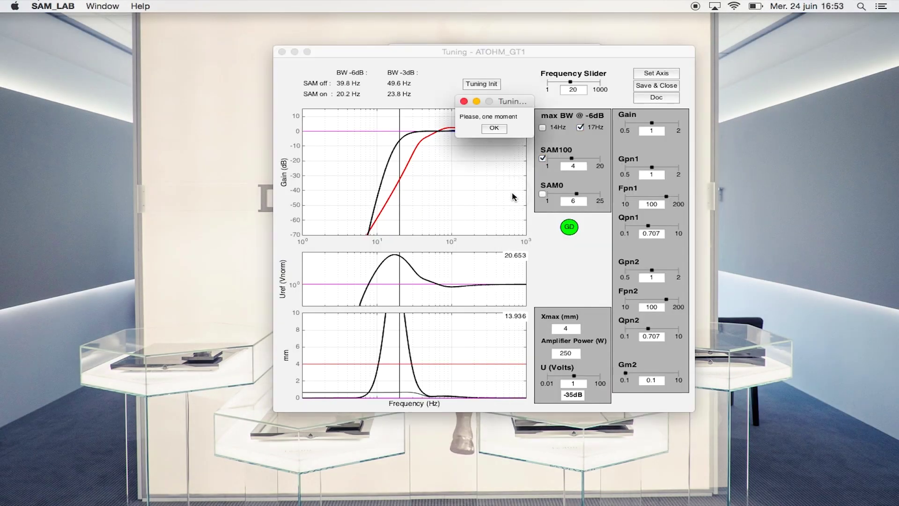
{"action": "left_click", "coordinate": [308, 52]}
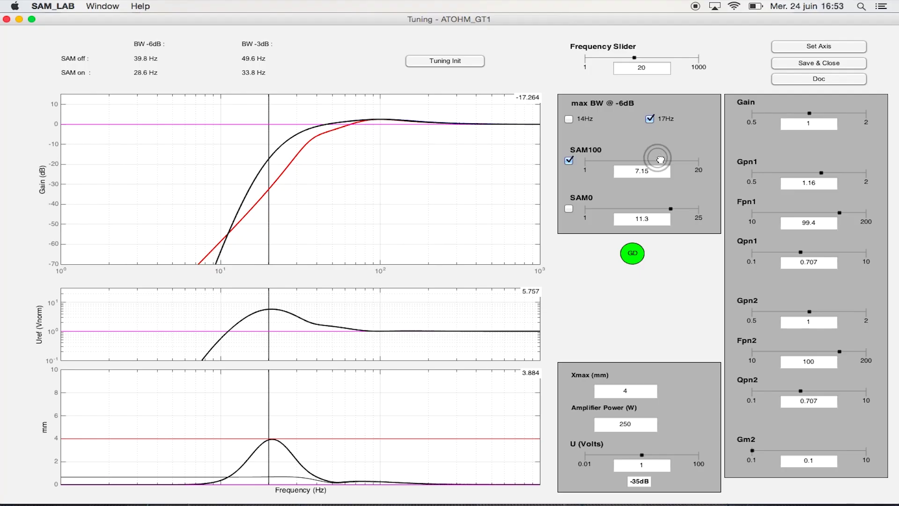
{"action": "left_click_drag", "start_coordinate": [660, 159], "coordinate": [654, 160]}
{"action": "left_click_drag", "start_coordinate": [641, 160], "coordinate": [660, 160]}
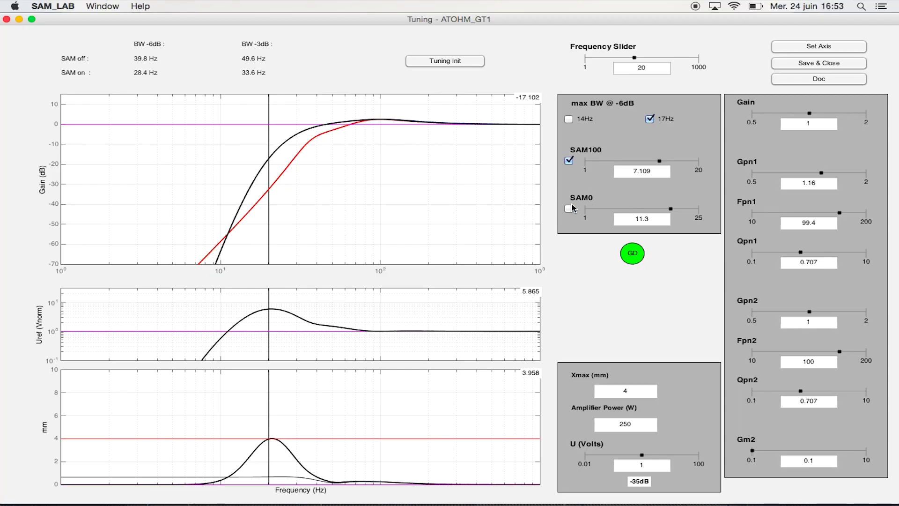
Step: Try SAM0 at about 7.8, then restore the initial tuning with Tuning Init
{"action": "left_click", "coordinate": [570, 207]}
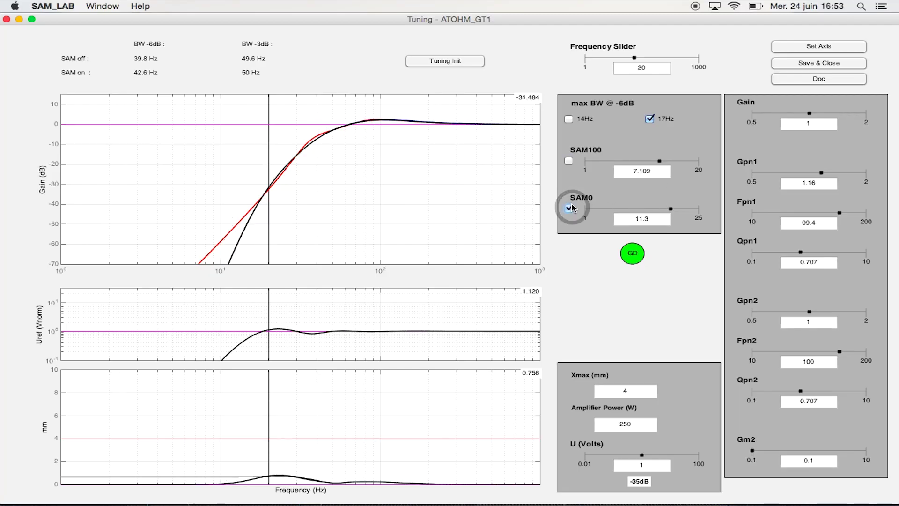
{"action": "mouse_move", "coordinate": [673, 210]}
{"action": "left_mouse_down"}
{"action": "mouse_move", "coordinate": [659, 209]}
{"action": "mouse_move", "coordinate": [669, 212]}
{"action": "left_mouse_up"}
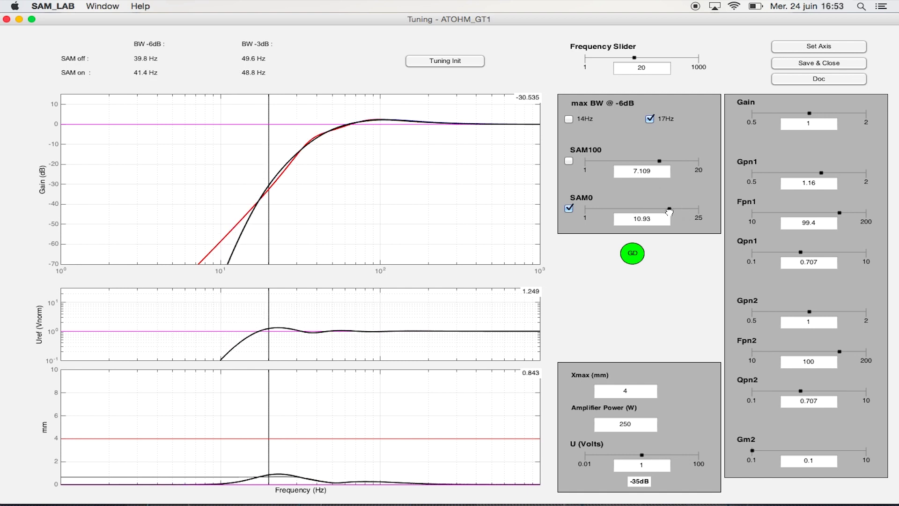
{"action": "left_click", "coordinate": [476, 61]}
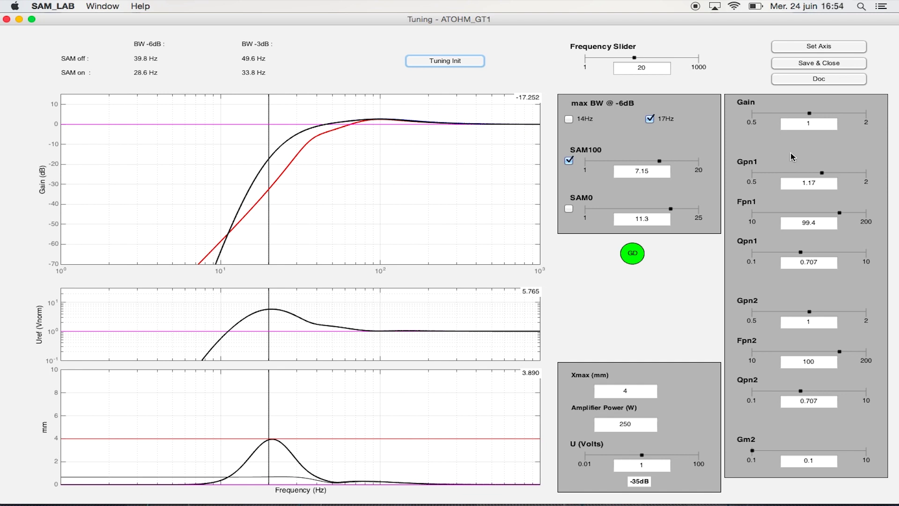
Step: Save the tuning with SAM100 at 7.15 and go on to the SAM Profile step
{"action": "left_click", "coordinate": [809, 64]}
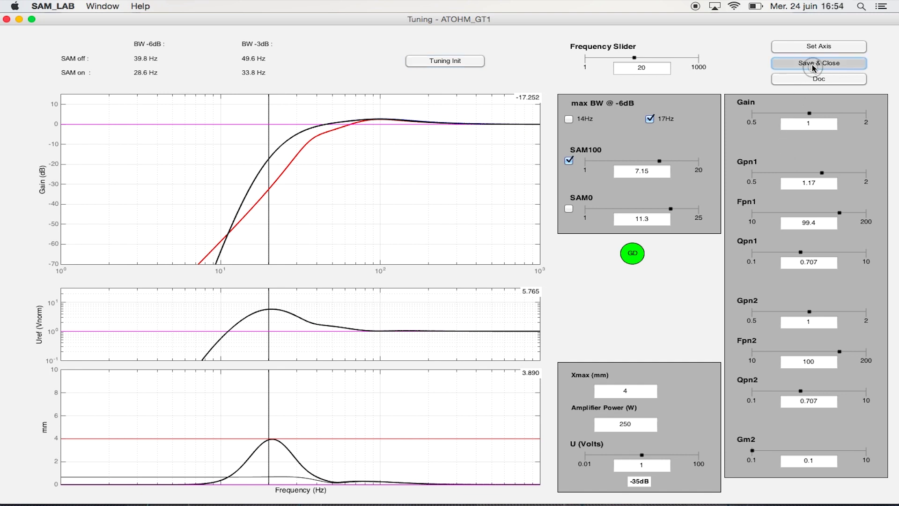
{"action": "left_click", "coordinate": [430, 213]}
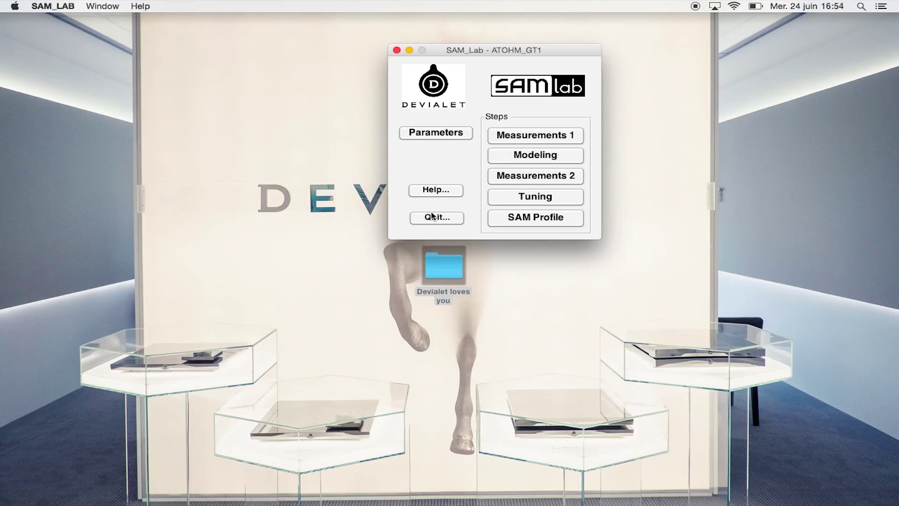
{"action": "left_click", "coordinate": [532, 221]}
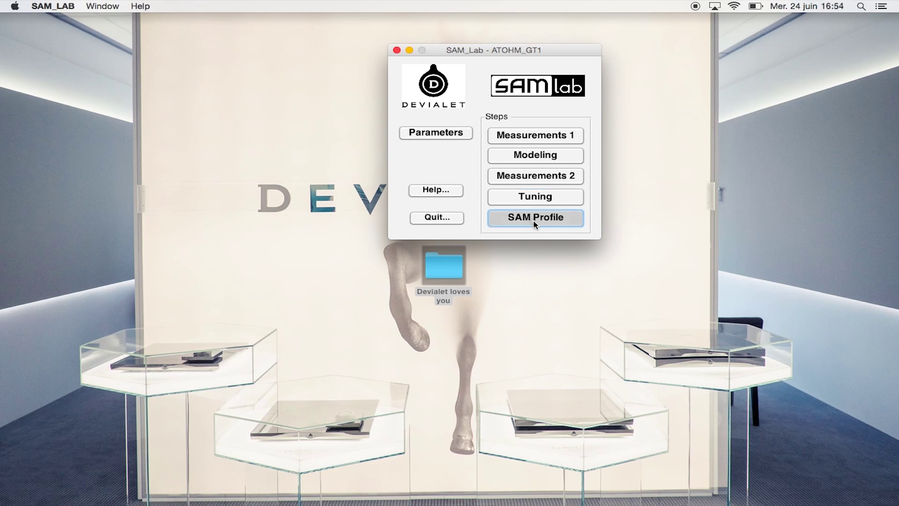